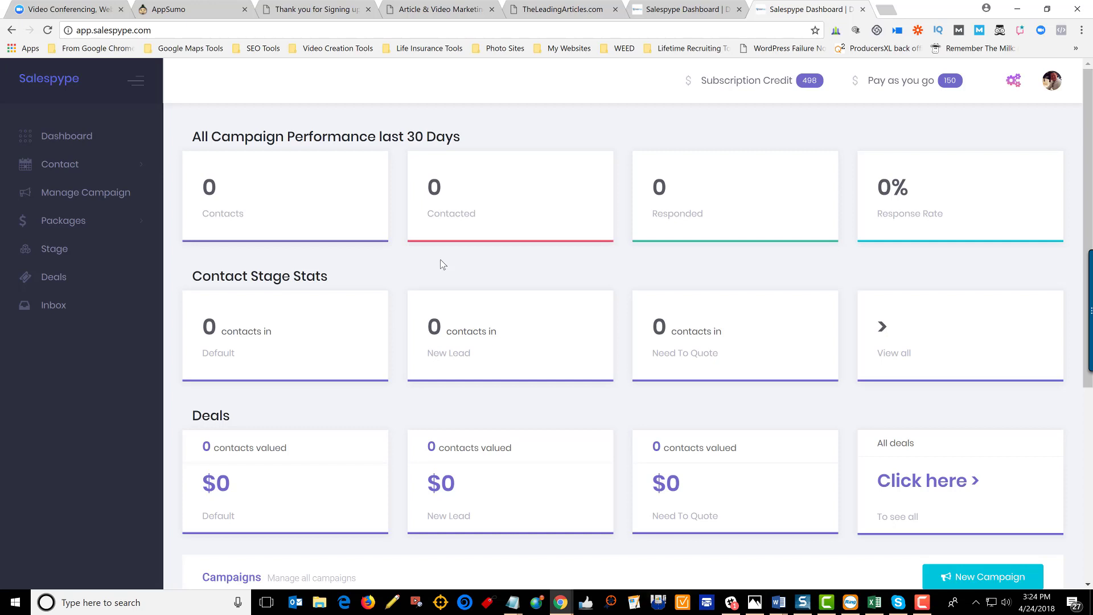
{"action": "scroll", "coordinate": [443, 264], "scroll_direction": "down", "scroll_amount": 4}
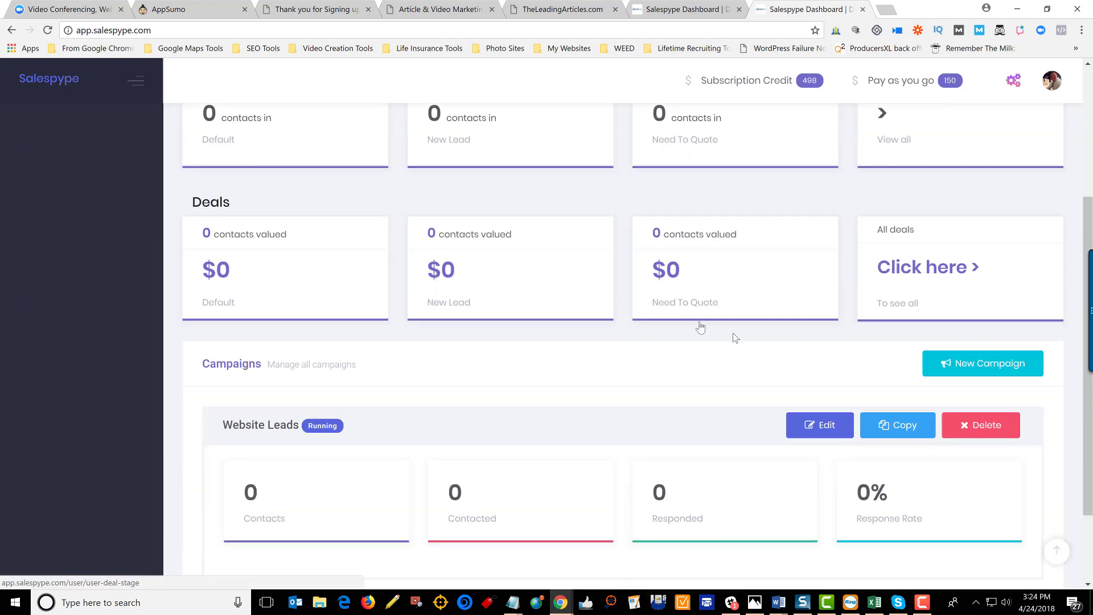
{"action": "scroll", "coordinate": [388, 410], "scroll_direction": "down", "scroll_amount": 2}
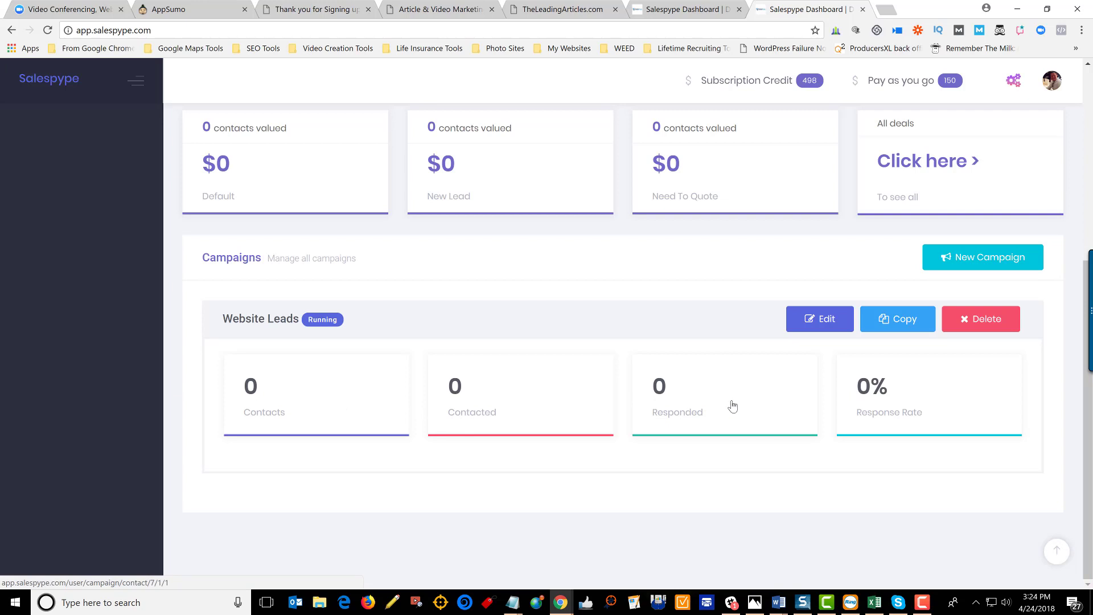
- Open the Website Leads campaign's edit page and scroll down to its Day 1 immediate SMS followup
{"action": "left_click", "coordinate": [818, 331]}
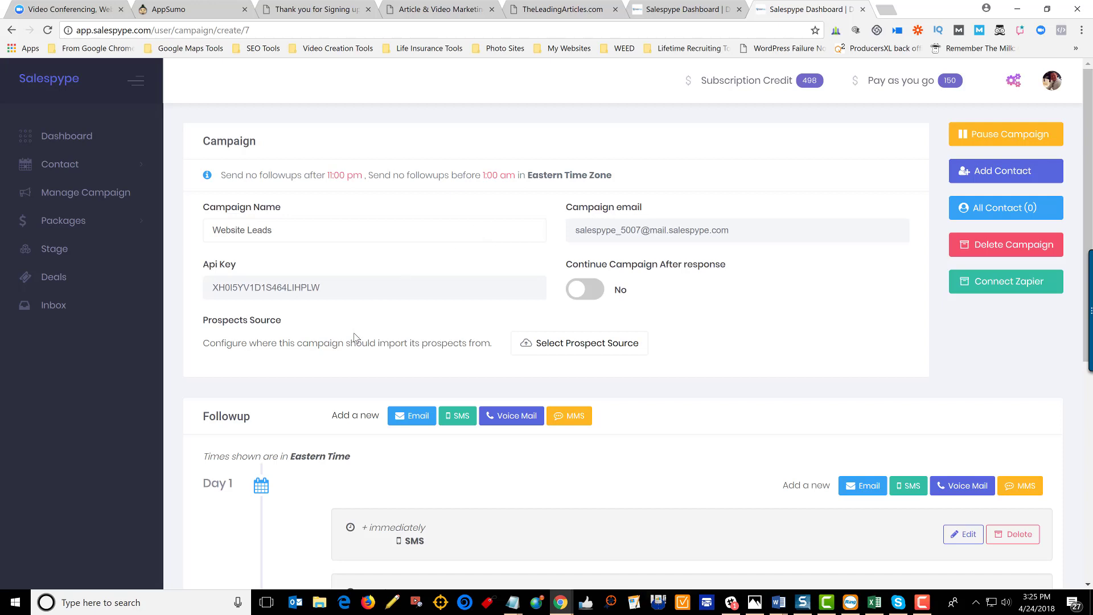
{"action": "scroll", "coordinate": [354, 336], "scroll_direction": "down", "scroll_amount": 3}
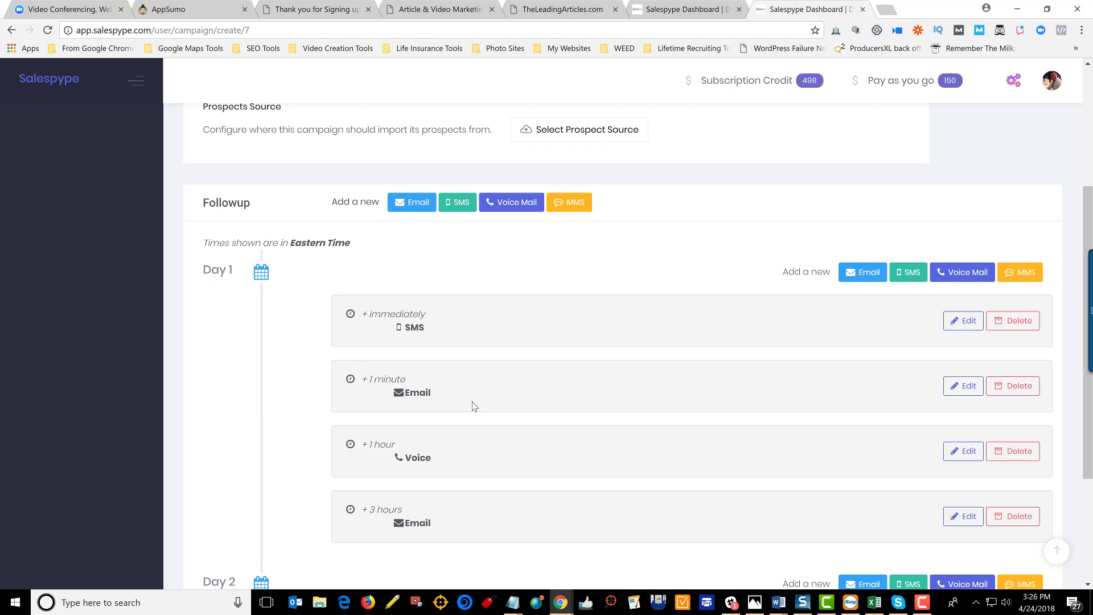
{"action": "scroll", "coordinate": [552, 428], "scroll_direction": "down", "scroll_amount": 3}
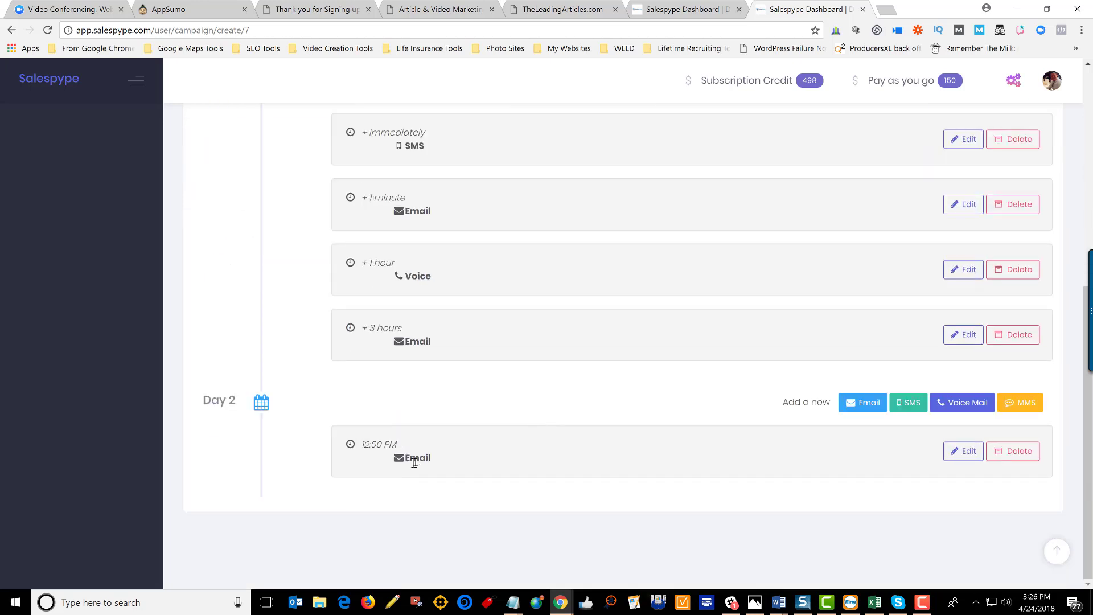
{"action": "scroll", "coordinate": [461, 319], "scroll_direction": "up", "scroll_amount": 3}
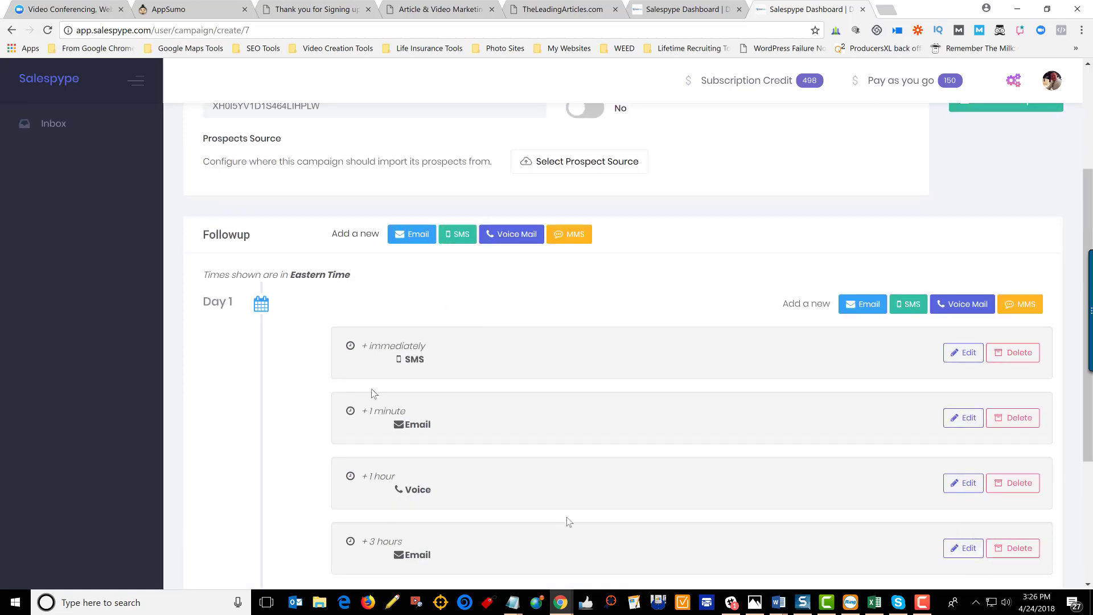
{"action": "scroll", "coordinate": [537, 469], "scroll_direction": "down", "scroll_amount": 3}
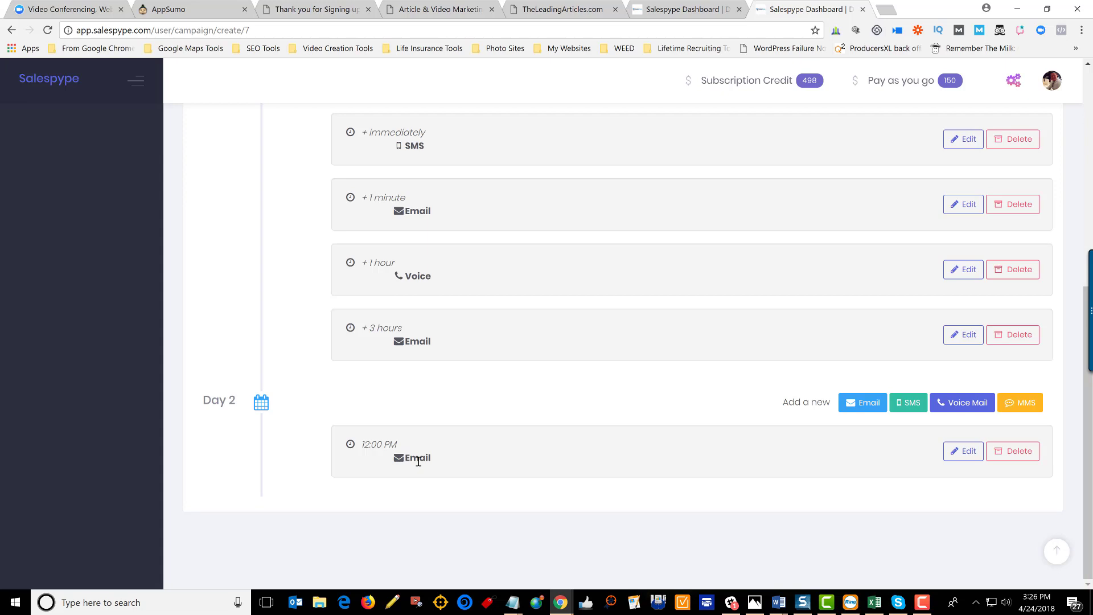
{"action": "scroll", "coordinate": [419, 461], "scroll_direction": "up", "scroll_amount": 4}
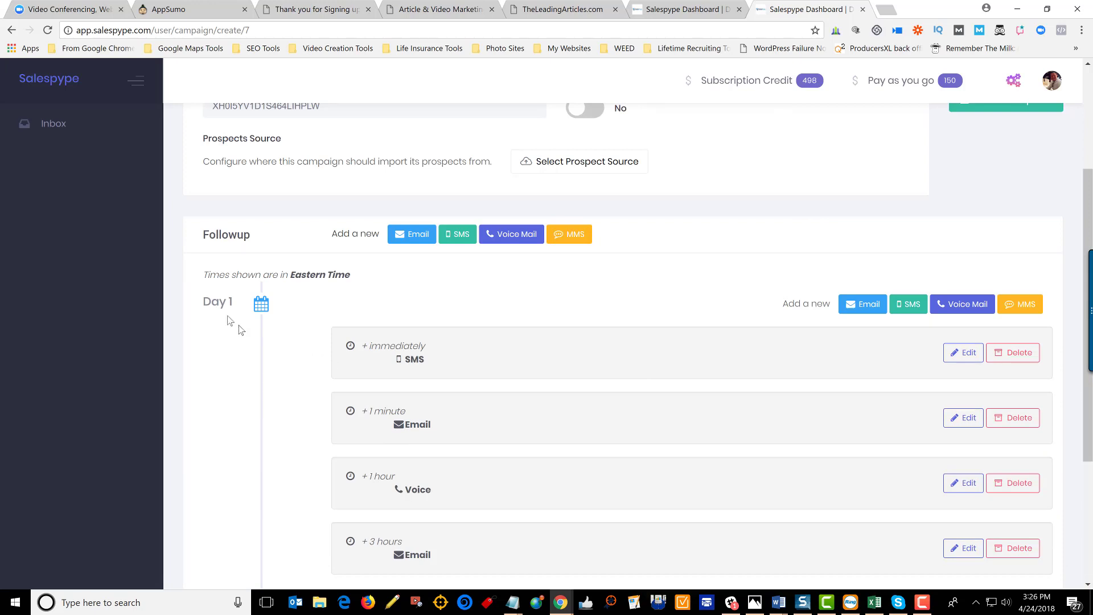
{"action": "scroll", "coordinate": [212, 313], "scroll_direction": "down", "scroll_amount": 4}
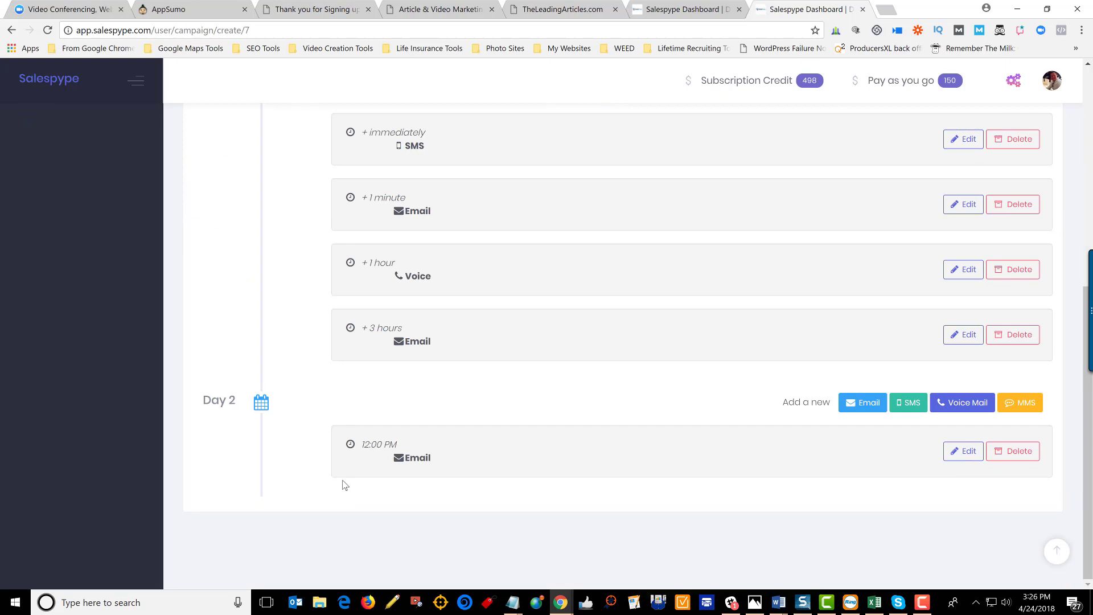
{"action": "scroll", "coordinate": [345, 485], "scroll_direction": "up", "scroll_amount": 4}
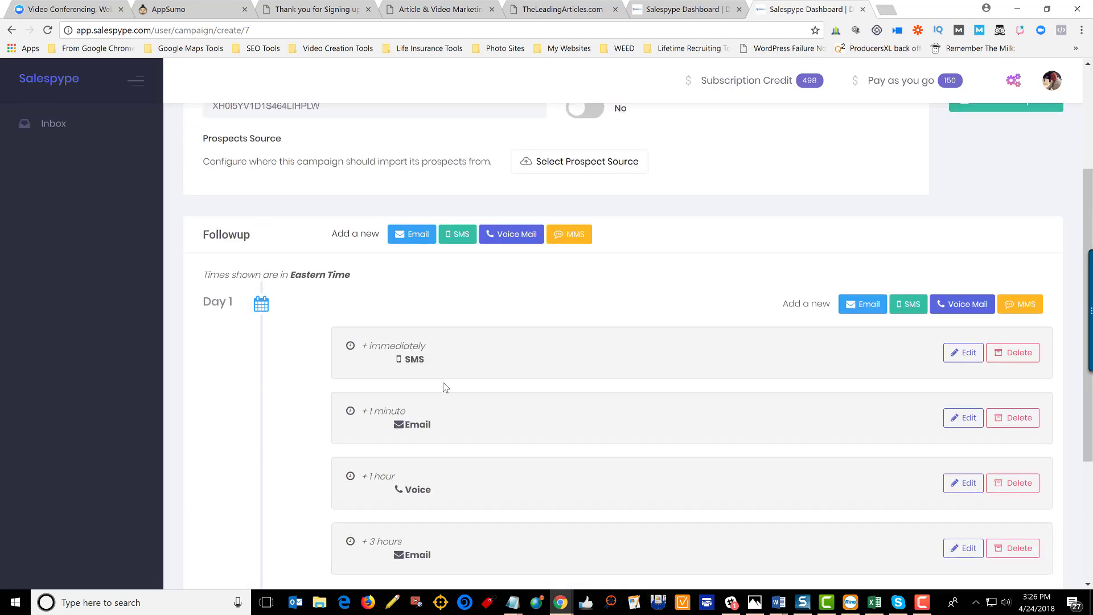
{"action": "scroll", "coordinate": [575, 415], "scroll_direction": "up", "scroll_amount": 3}
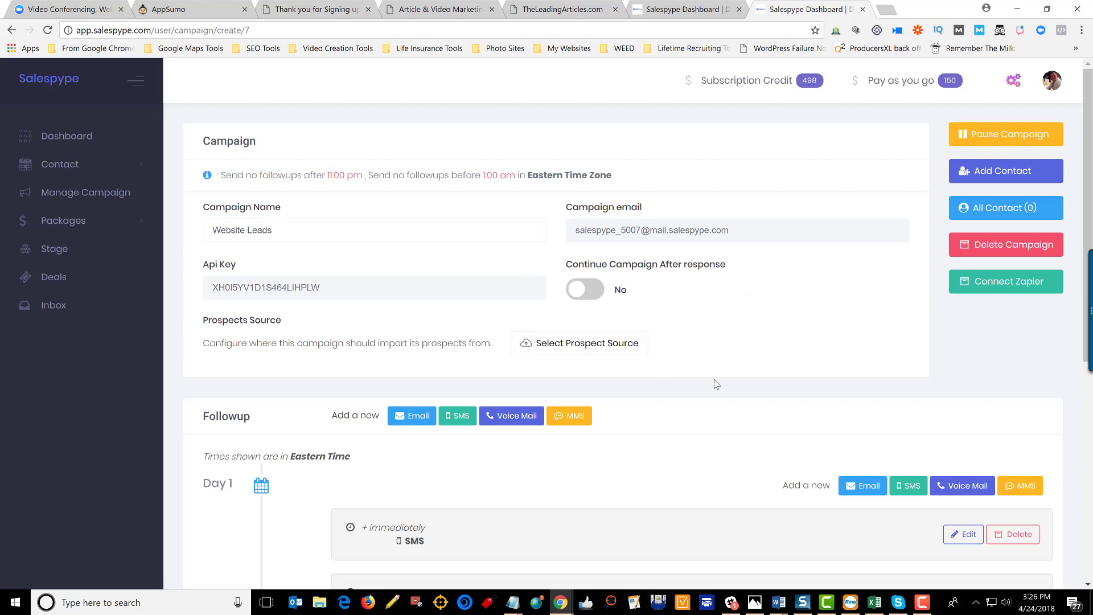
{"action": "scroll", "coordinate": [716, 384], "scroll_direction": "down", "scroll_amount": 4}
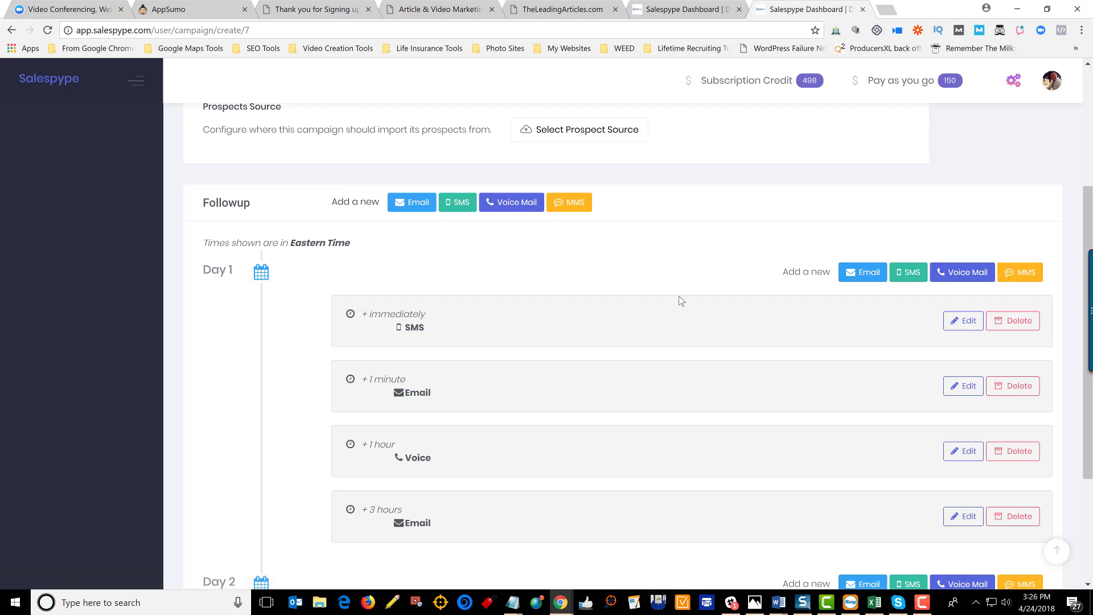
{"action": "scroll", "coordinate": [678, 299], "scroll_direction": "down", "scroll_amount": 3}
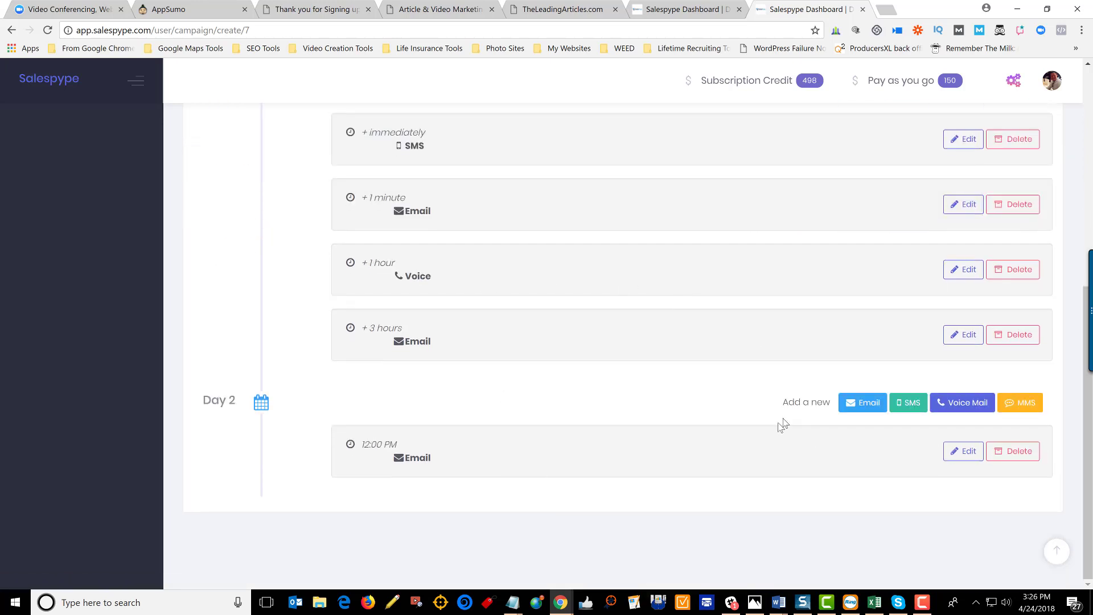
{"action": "scroll", "coordinate": [640, 356], "scroll_direction": "up", "scroll_amount": 4}
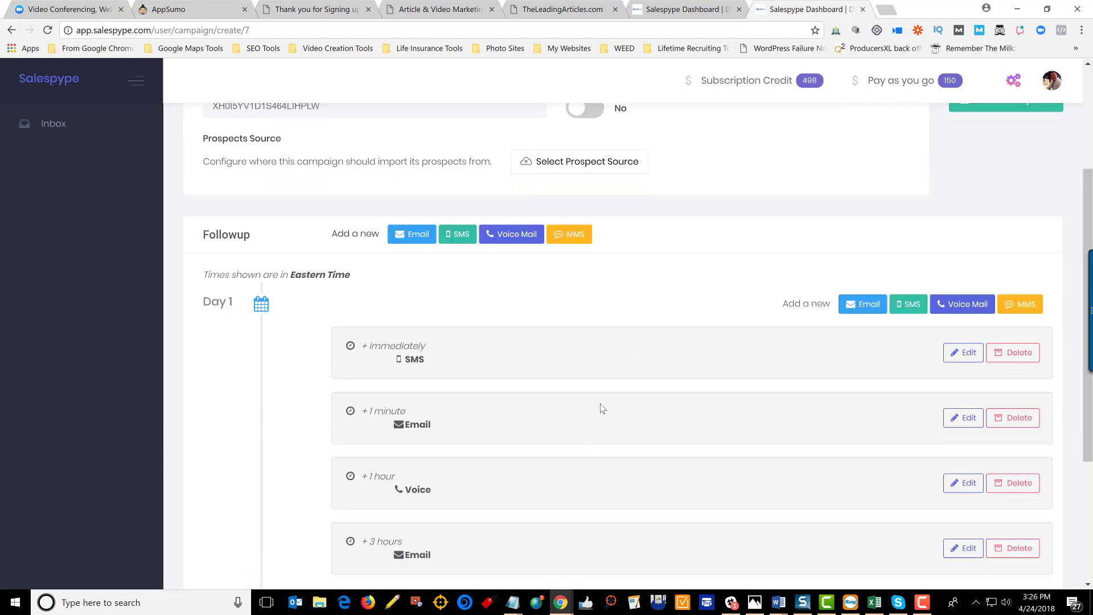
{"action": "scroll", "coordinate": [655, 416], "scroll_direction": "up", "scroll_amount": 3}
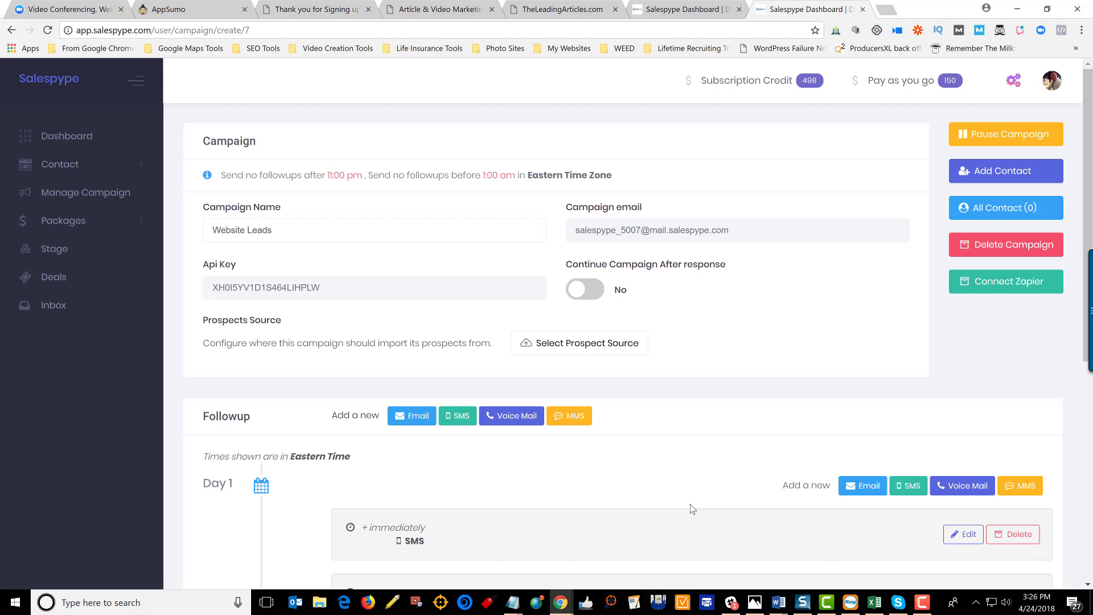
{"action": "scroll", "coordinate": [655, 450], "scroll_direction": "down", "scroll_amount": 3}
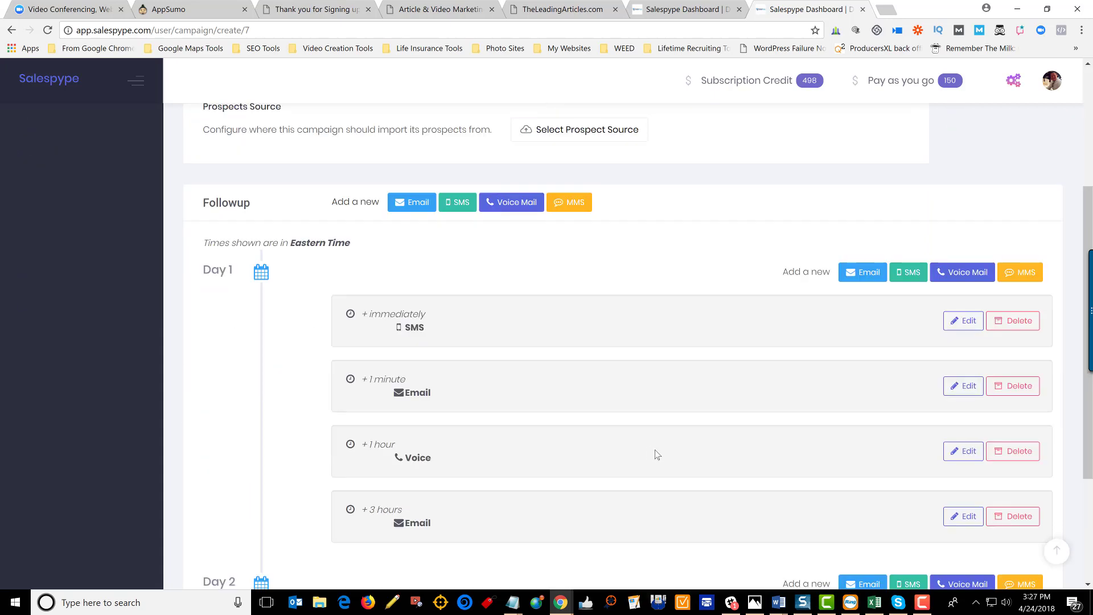
{"action": "scroll", "coordinate": [655, 454], "scroll_direction": "down", "scroll_amount": 3}
{"action": "scroll", "coordinate": [655, 454], "scroll_direction": "up", "scroll_amount": 7}
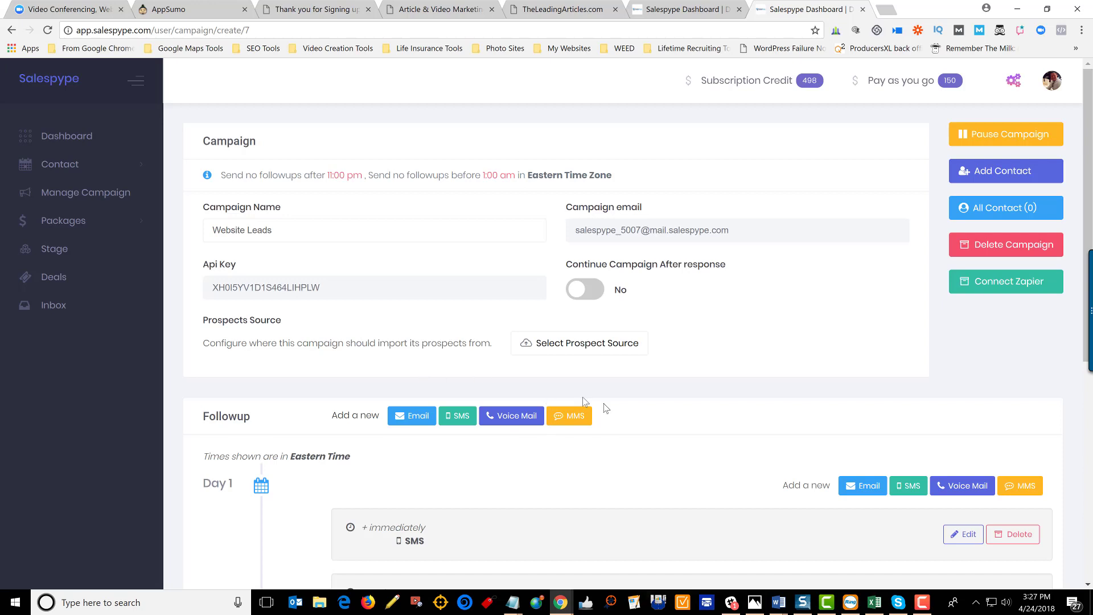
{"action": "scroll", "coordinate": [743, 429], "scroll_direction": "down", "scroll_amount": 6}
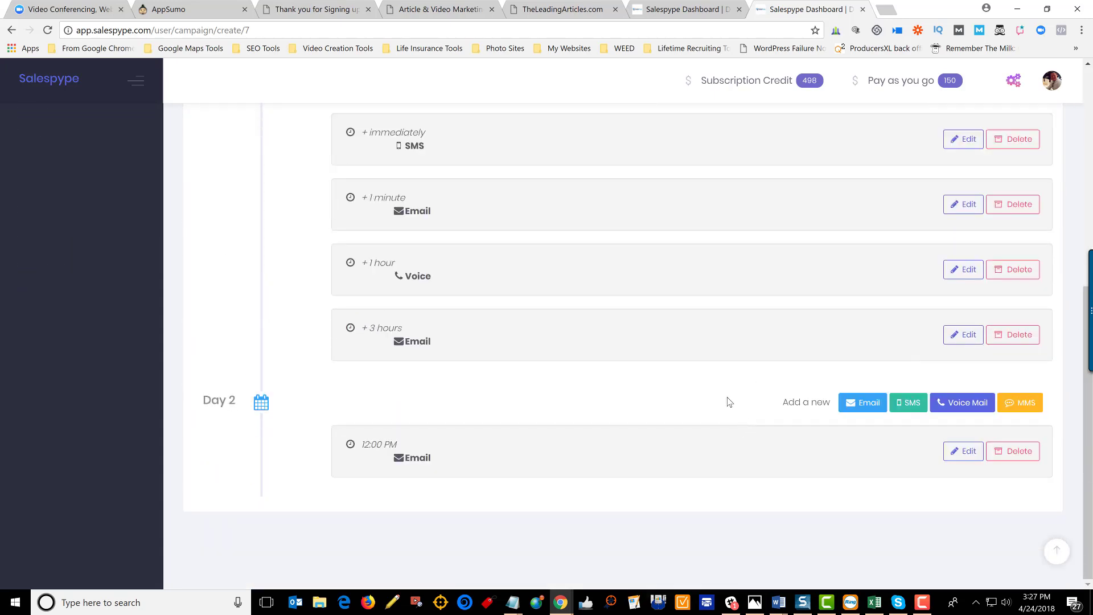
{"action": "scroll", "coordinate": [680, 353], "scroll_direction": "up", "scroll_amount": 6}
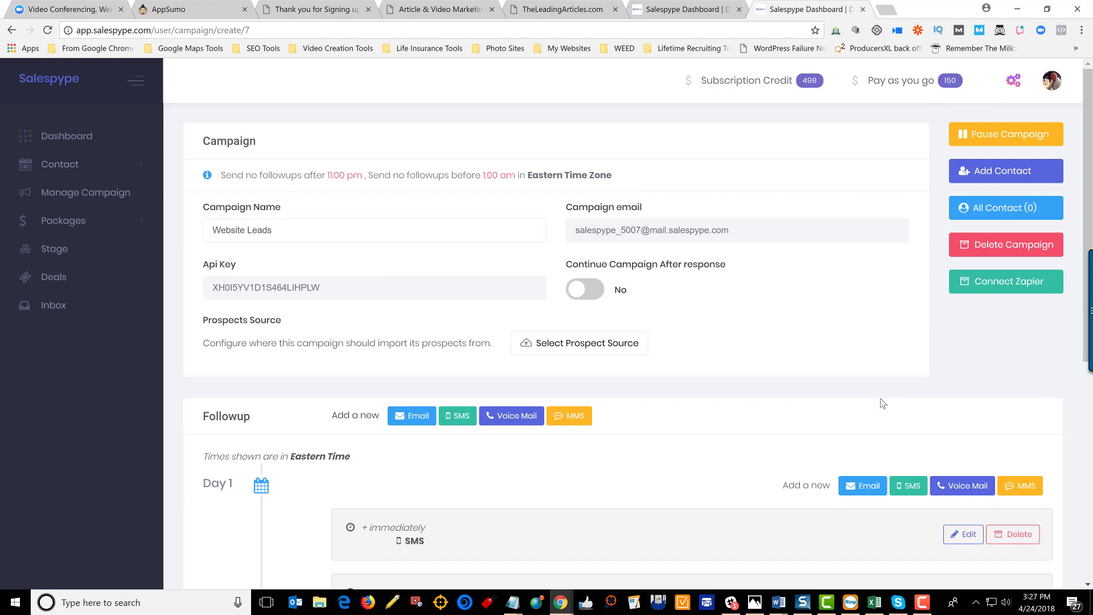
- Start a new contact and enter its phone number, email address, first name and last name
{"action": "left_click", "coordinate": [967, 178]}
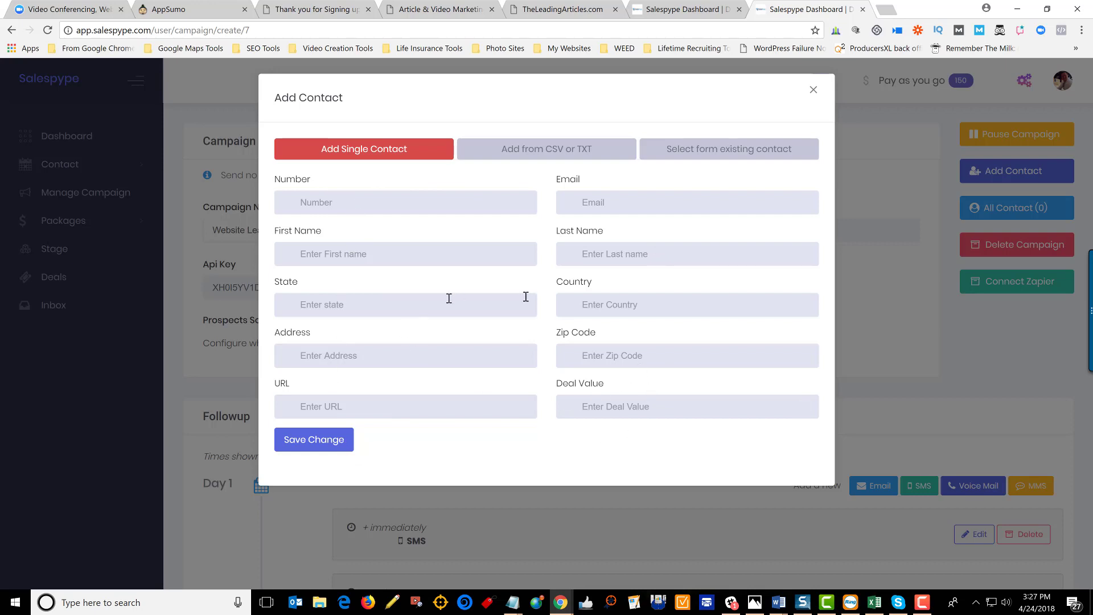
{"action": "left_click", "coordinate": [428, 207]}
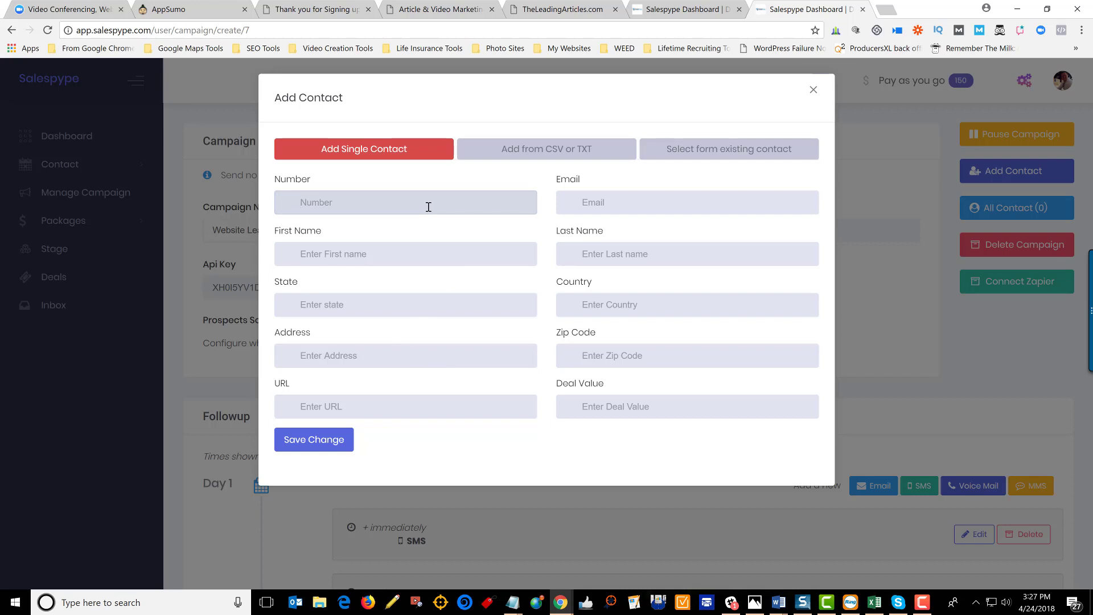
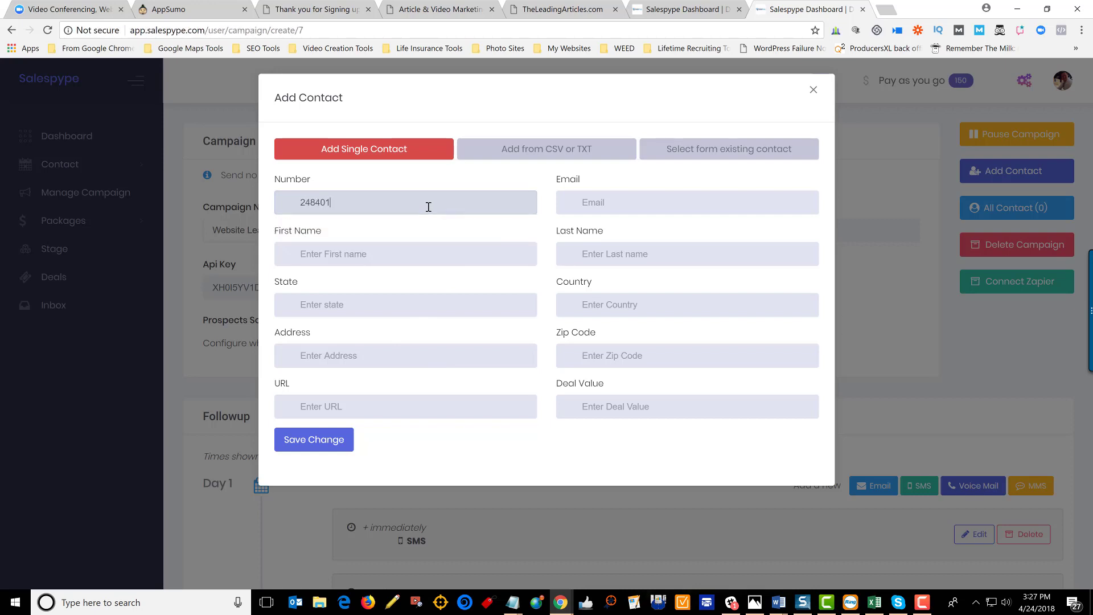
{"action": "key", "text": "Tab"}
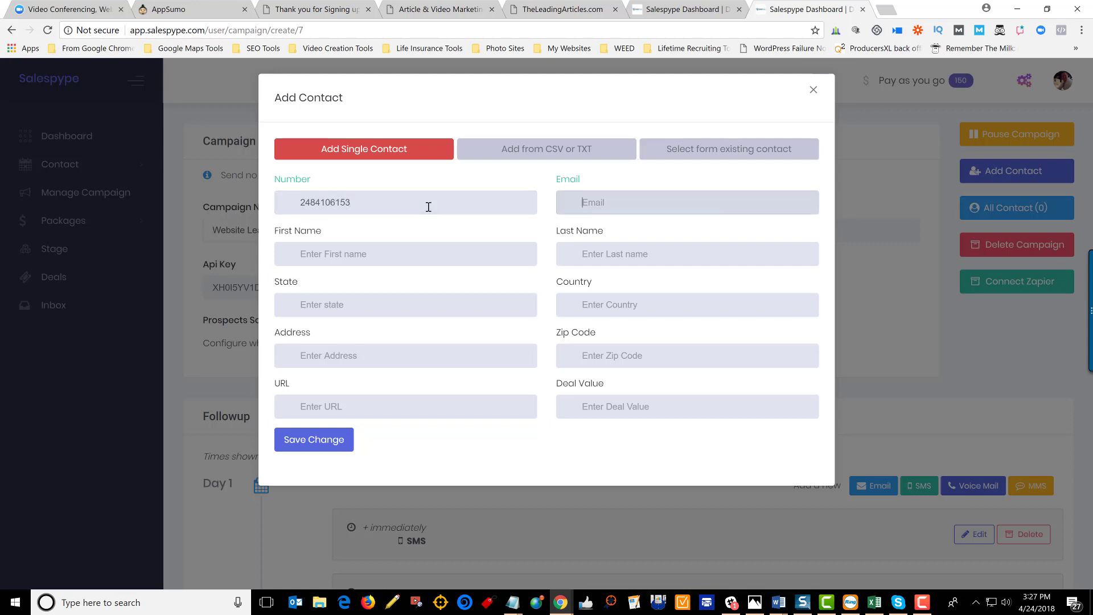
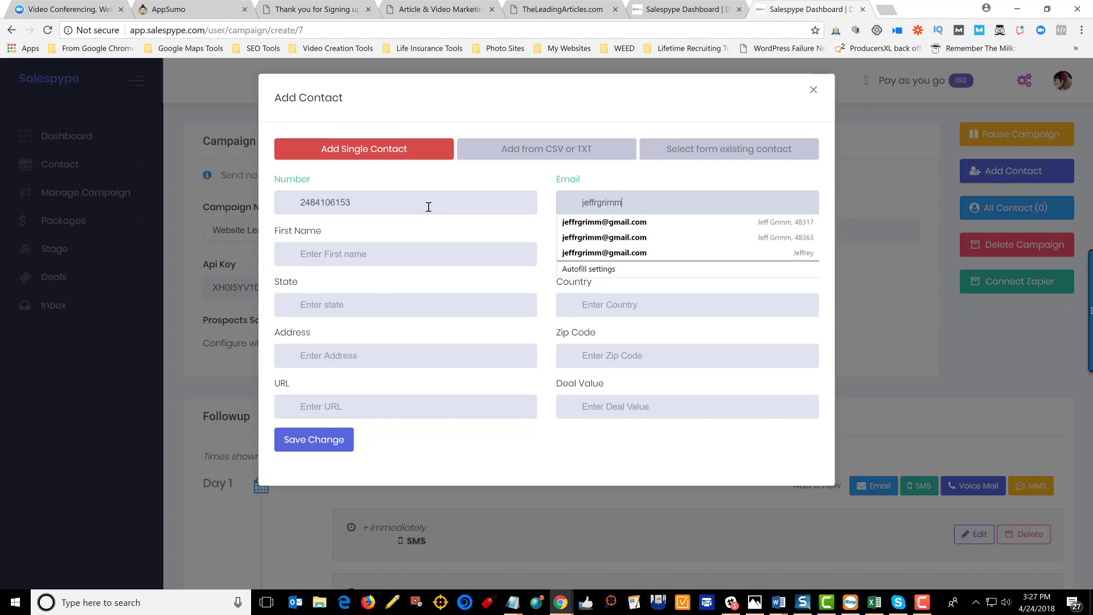
{"action": "key", "text": "Tab"}
{"action": "key", "text": "Tab"}
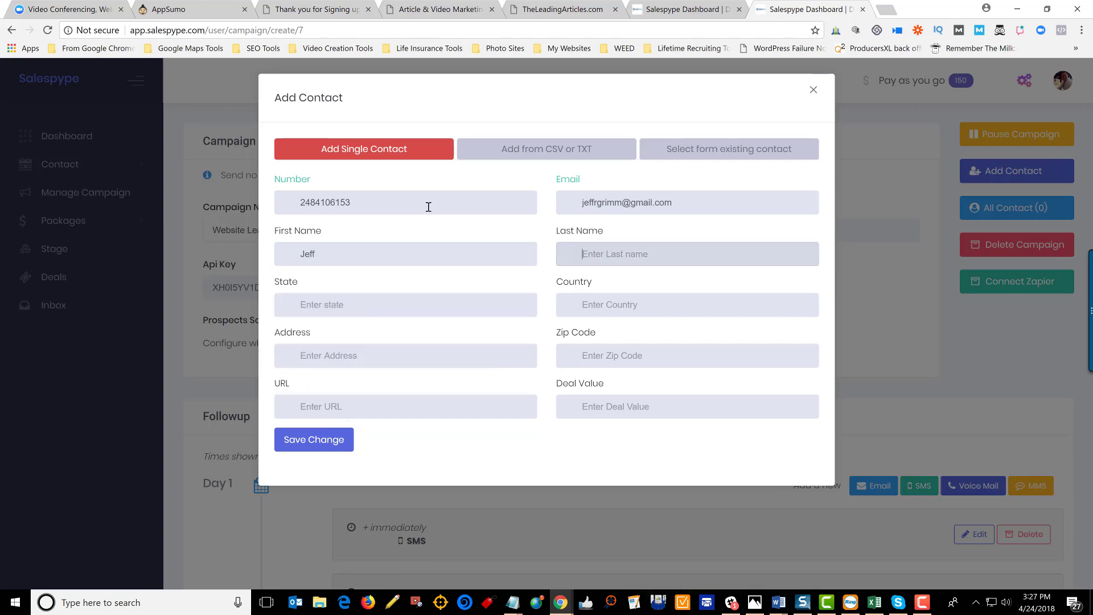
- Give the contact a deal value of 1000 and save it to the campaign
{"action": "key", "text": "Tab"}
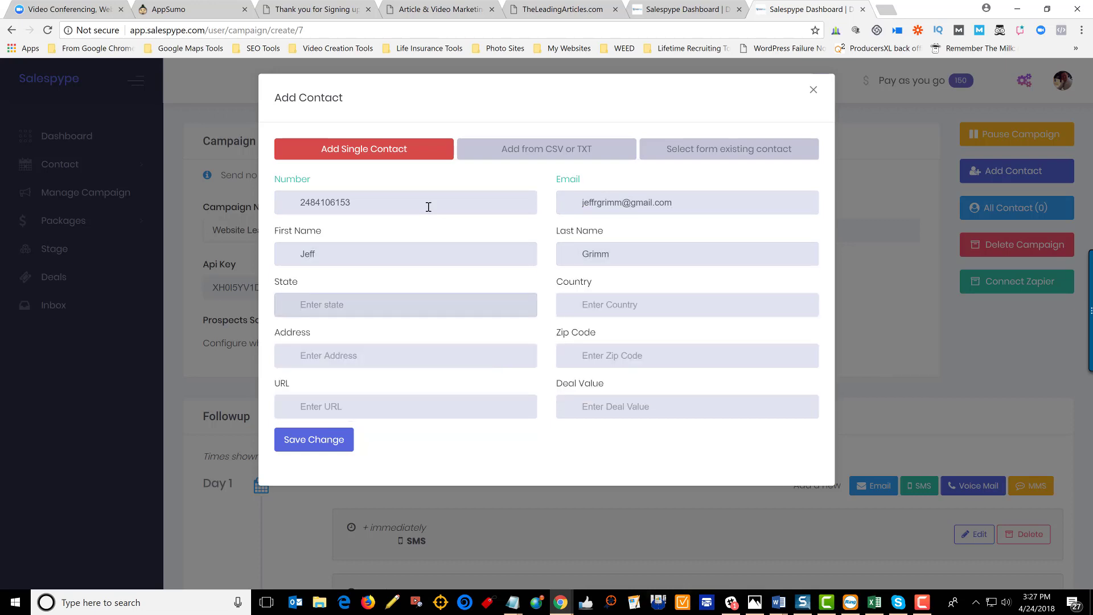
{"action": "left_click", "coordinate": [621, 413]}
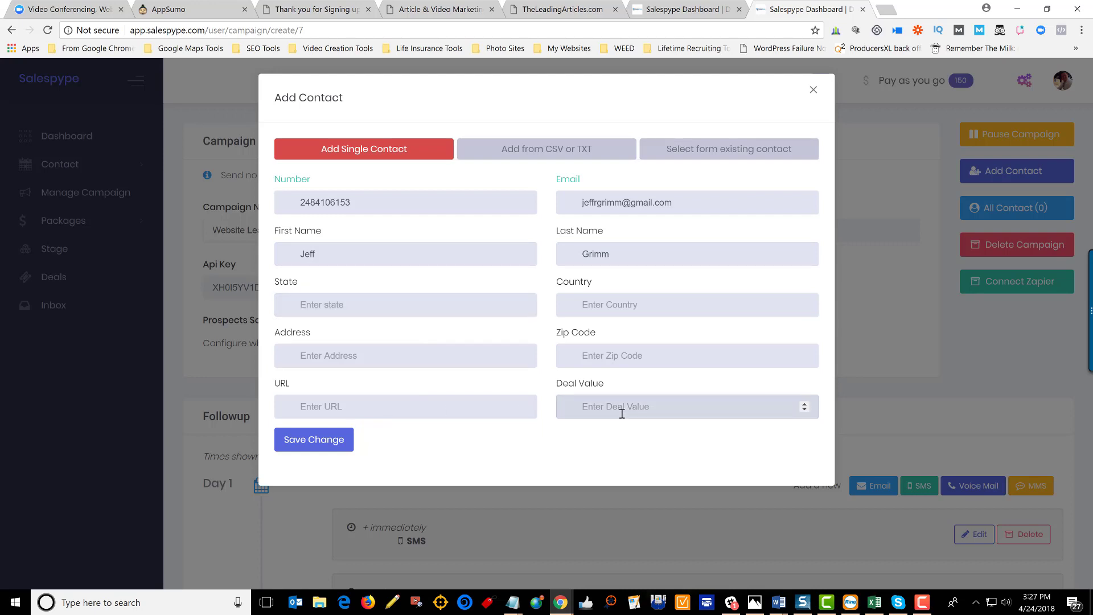
{"action": "type", "text": "1000"}
{"action": "left_click", "coordinate": [348, 448]}
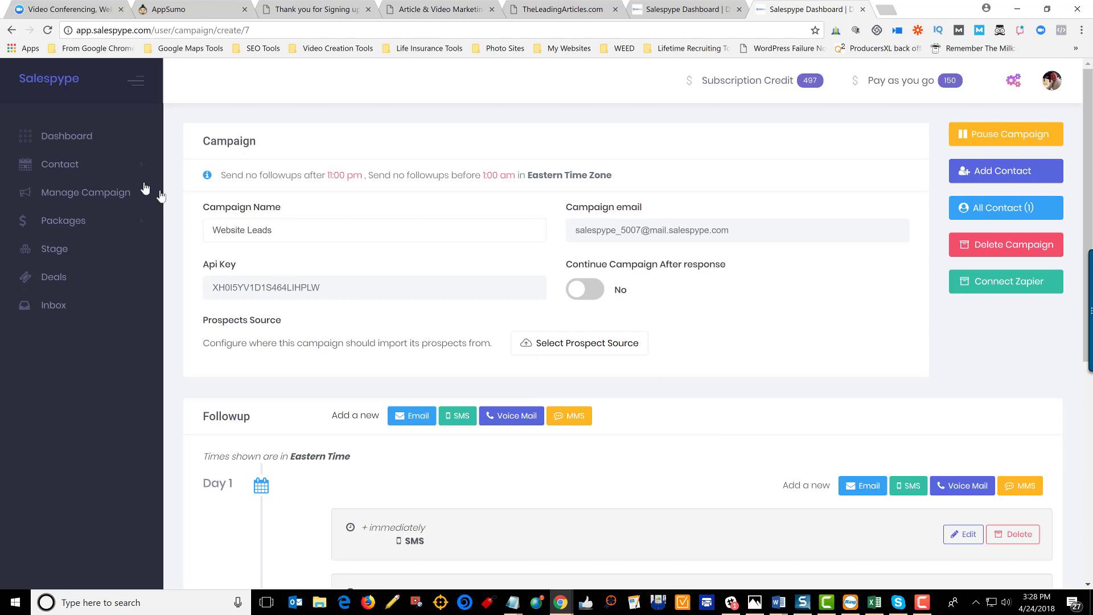
- Show the contacts list by campaign from the sidebar's Contact section
{"action": "left_click", "coordinate": [47, 169]}
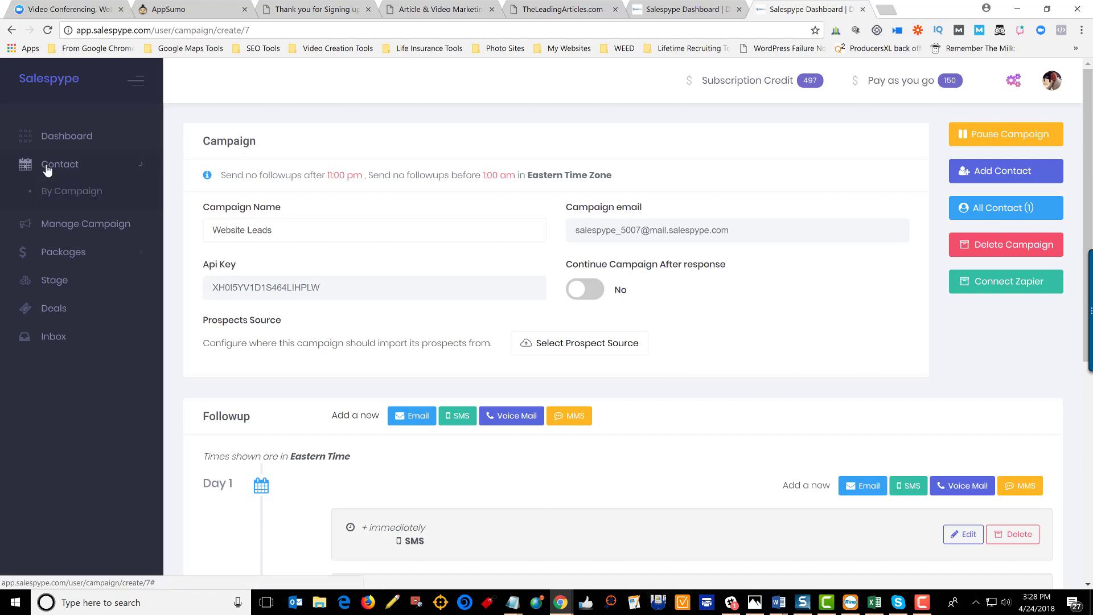
{"action": "left_click", "coordinate": [64, 190]}
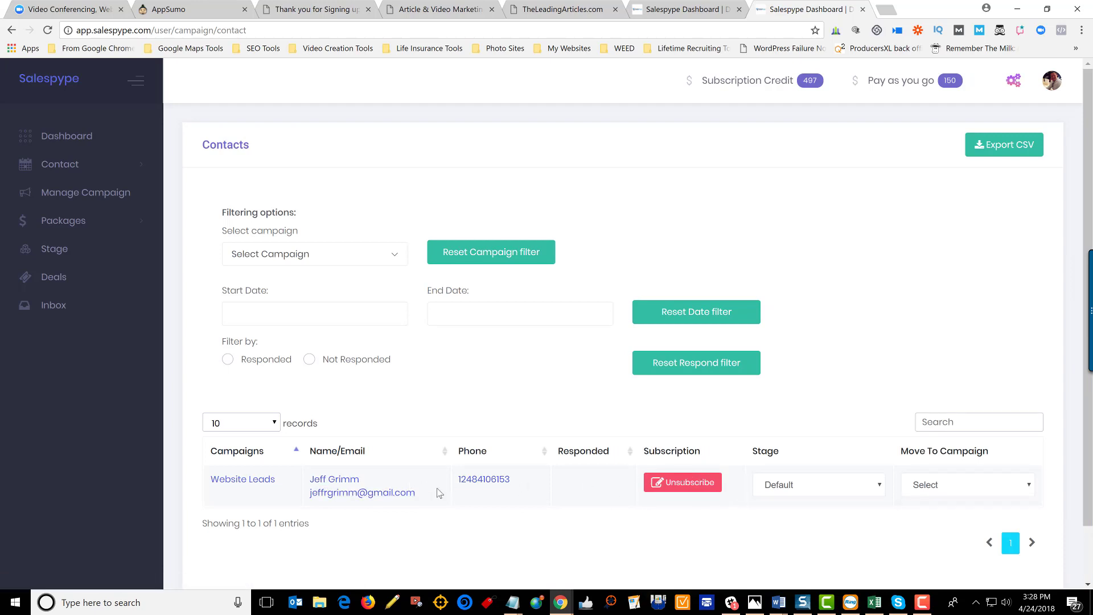
- Open the new contact's profile and scroll through its SMS and email follow-up conversation history
{"action": "left_click", "coordinate": [348, 494]}
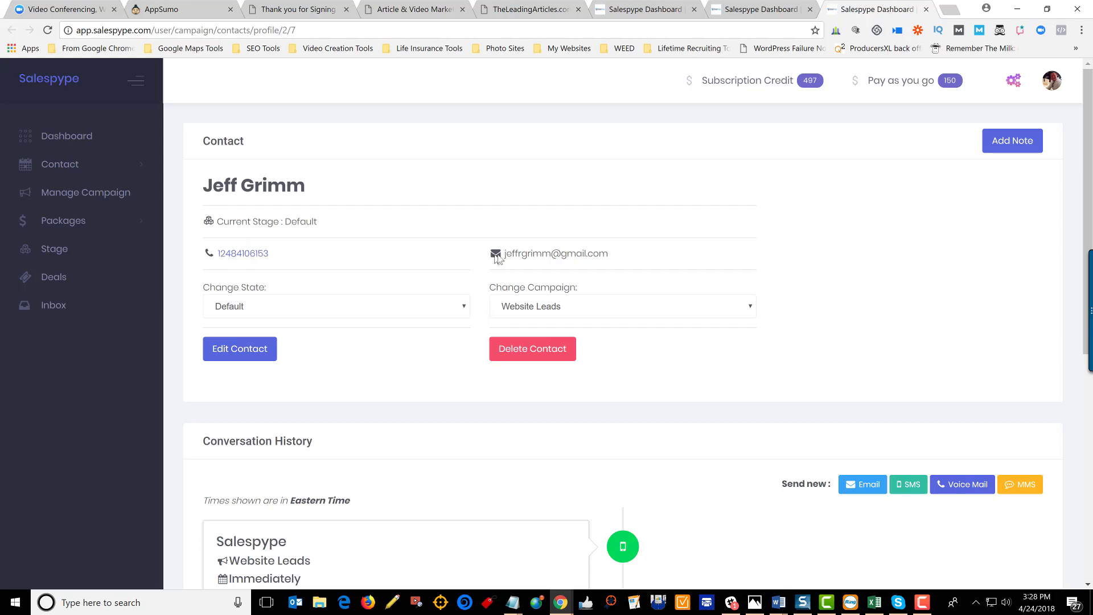
{"action": "scroll", "coordinate": [397, 249], "scroll_direction": "down", "scroll_amount": 4}
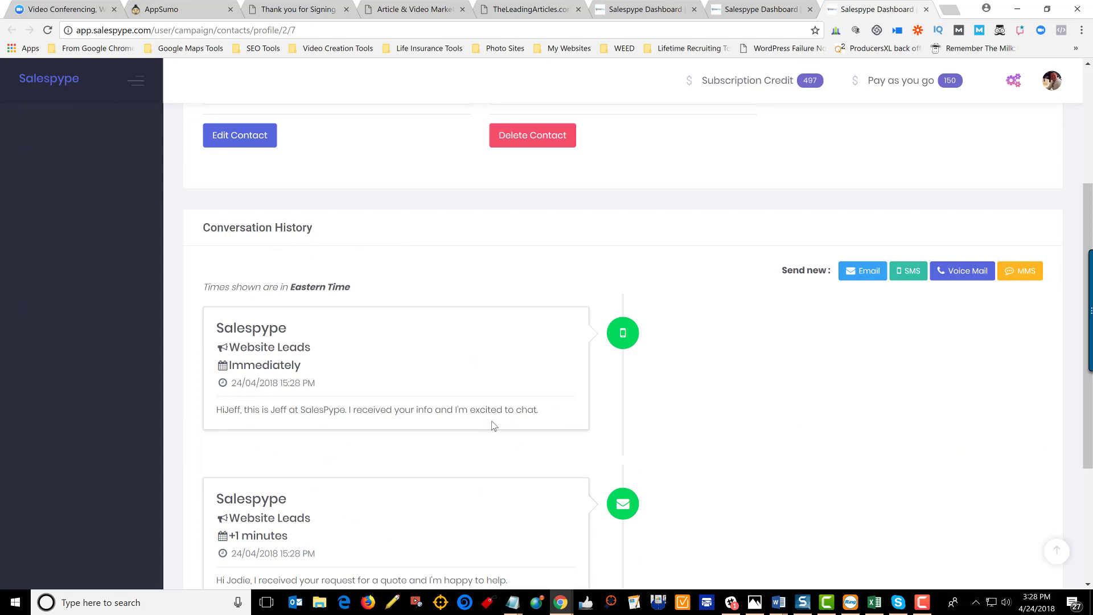
{"action": "scroll", "coordinate": [495, 427], "scroll_direction": "down", "scroll_amount": 4}
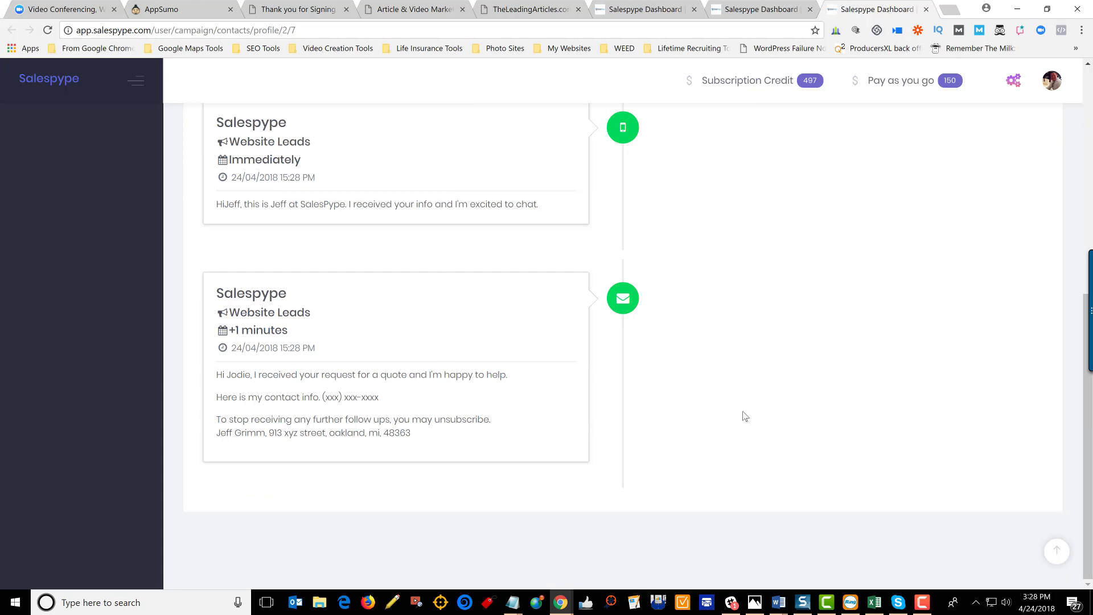
{"action": "scroll", "coordinate": [745, 416], "scroll_direction": "up", "scroll_amount": 3}
{"action": "scroll", "coordinate": [744, 417], "scroll_direction": "up", "scroll_amount": 4}
{"action": "scroll", "coordinate": [745, 416], "scroll_direction": "down", "scroll_amount": 7}
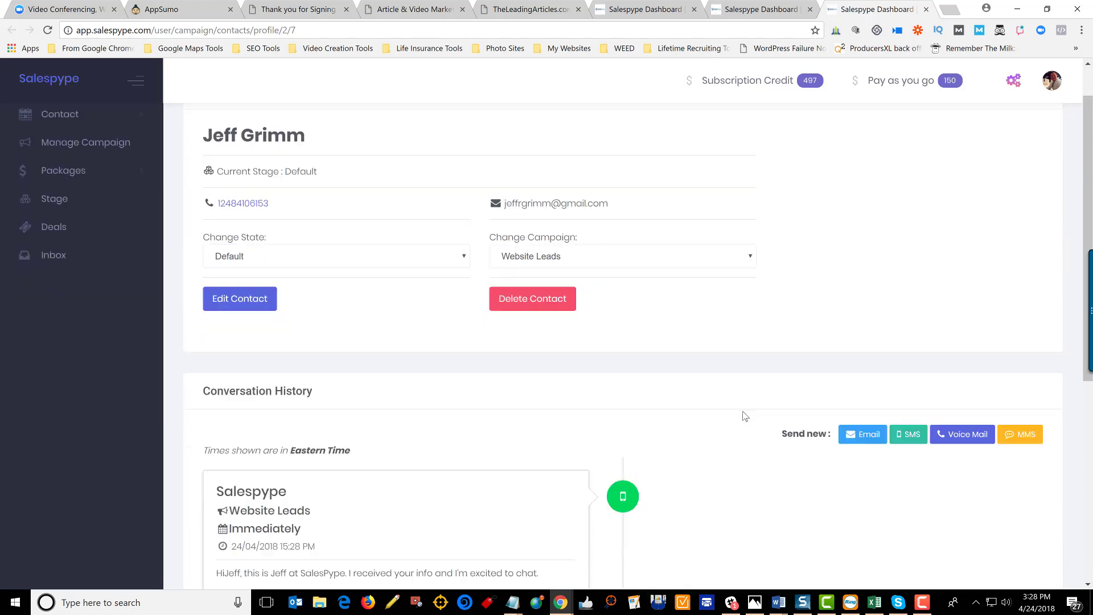
{"action": "scroll", "coordinate": [746, 416], "scroll_direction": "up", "scroll_amount": 8}
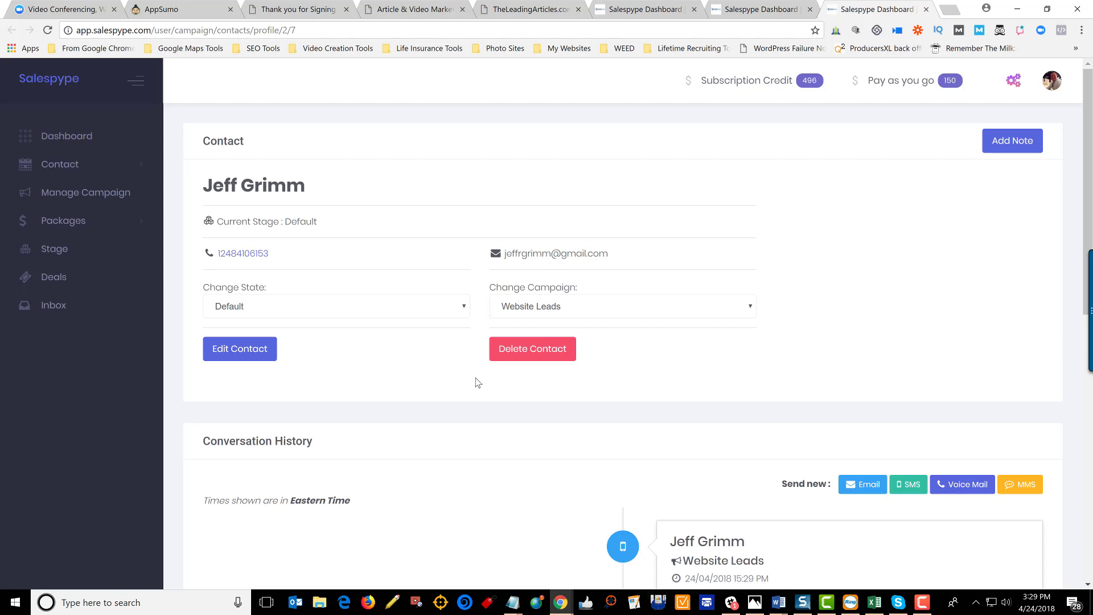
{"action": "scroll", "coordinate": [477, 382], "scroll_direction": "down", "scroll_amount": 4}
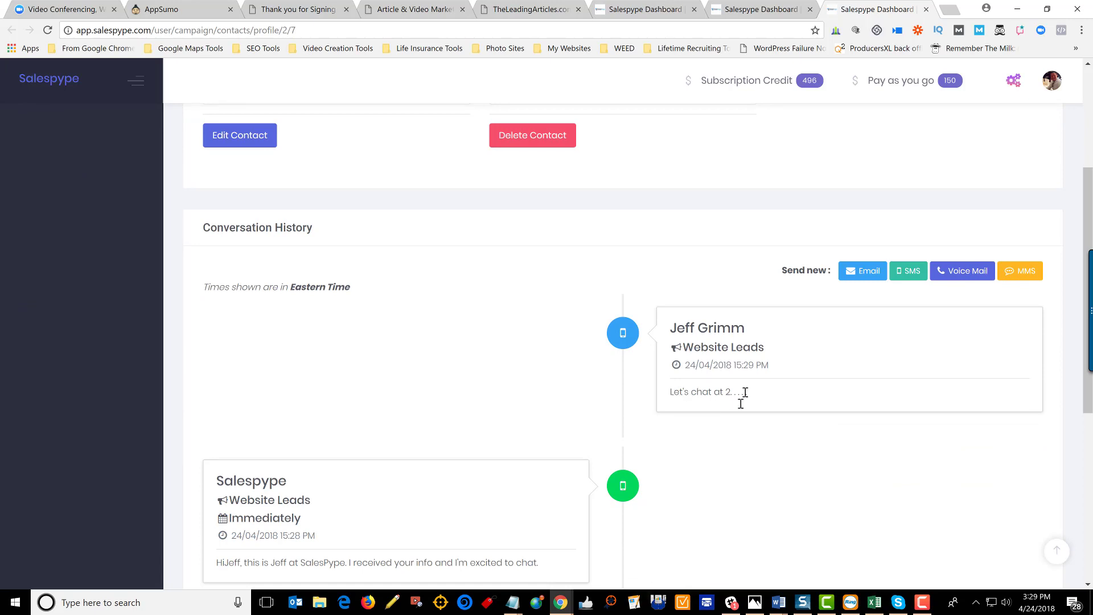
{"action": "scroll", "coordinate": [696, 478], "scroll_direction": "down", "scroll_amount": 1}
{"action": "scroll", "coordinate": [696, 479], "scroll_direction": "down", "scroll_amount": 4}
{"action": "scroll", "coordinate": [696, 478], "scroll_direction": "up", "scroll_amount": 4}
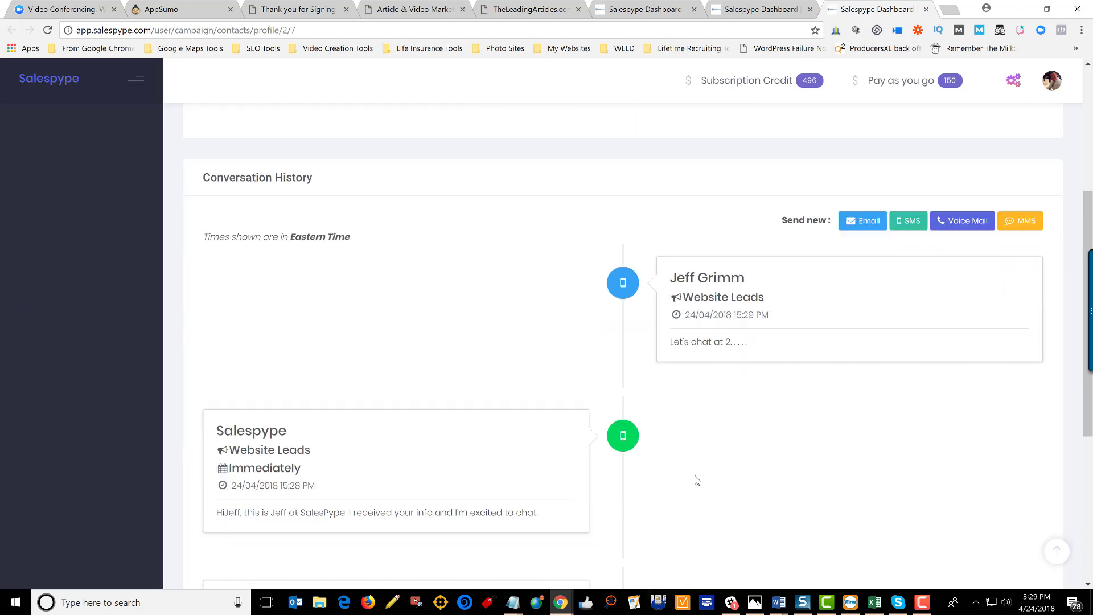
{"action": "scroll", "coordinate": [696, 479], "scroll_direction": "down", "scroll_amount": 5}
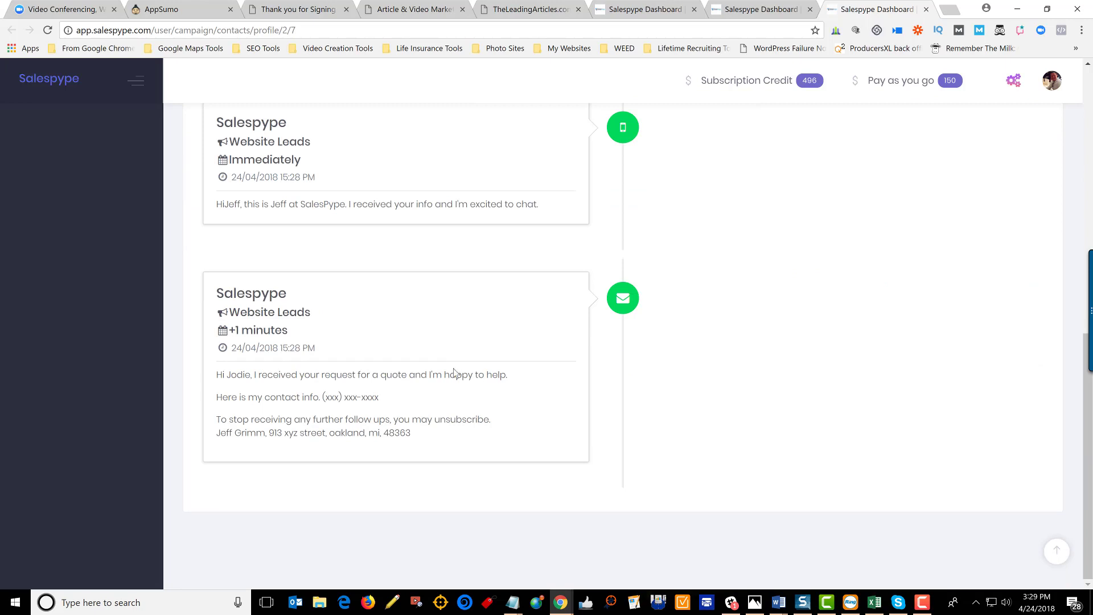
{"action": "scroll", "coordinate": [454, 369], "scroll_direction": "up", "scroll_amount": 10}
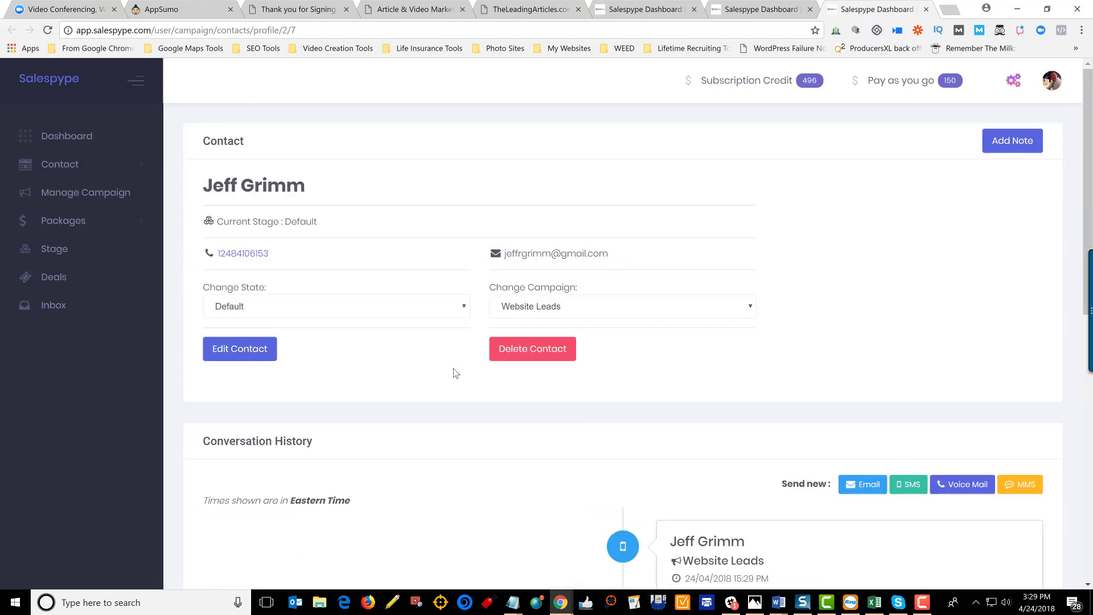